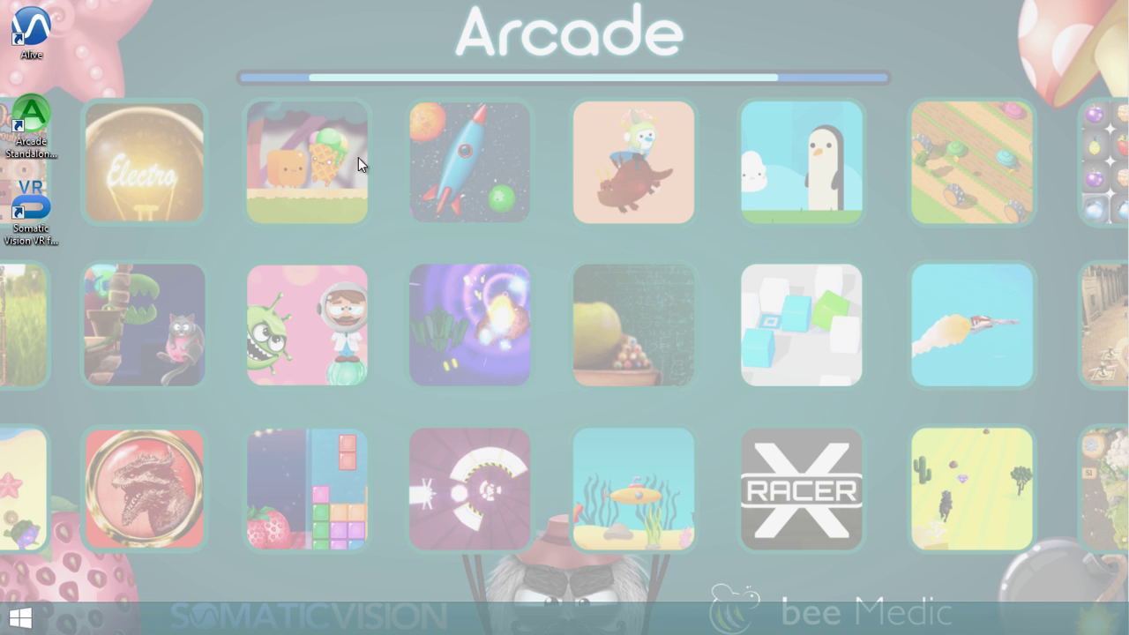
# Launch Alive for Bluetooth sensors and maximize its window.
pyautogui.doubleClick(30, 30)
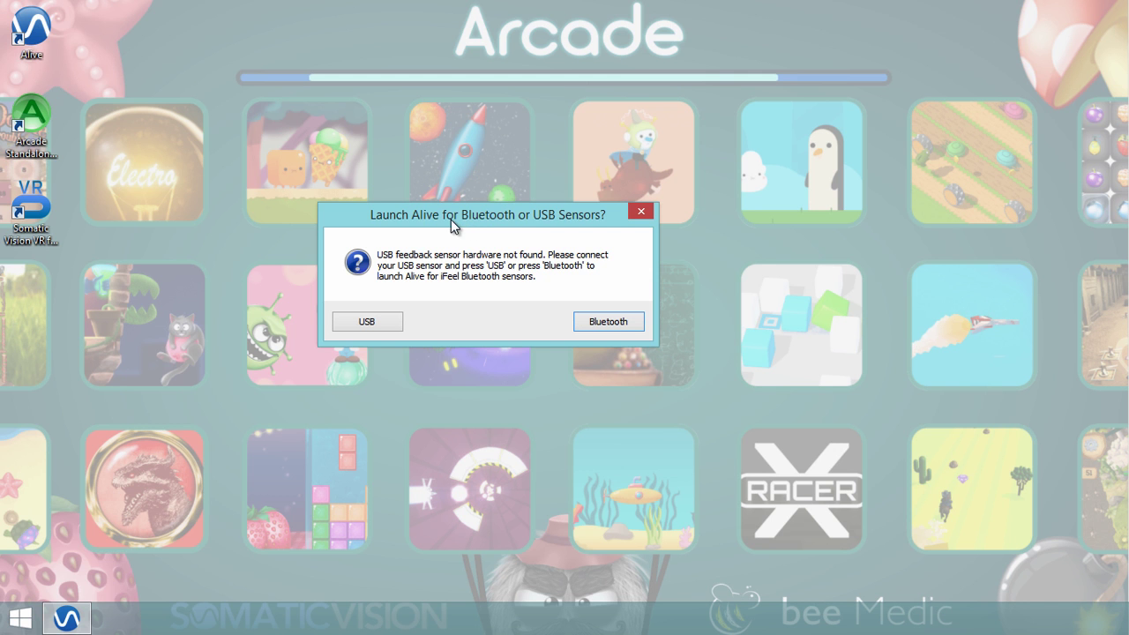
pyautogui.click(610, 323)
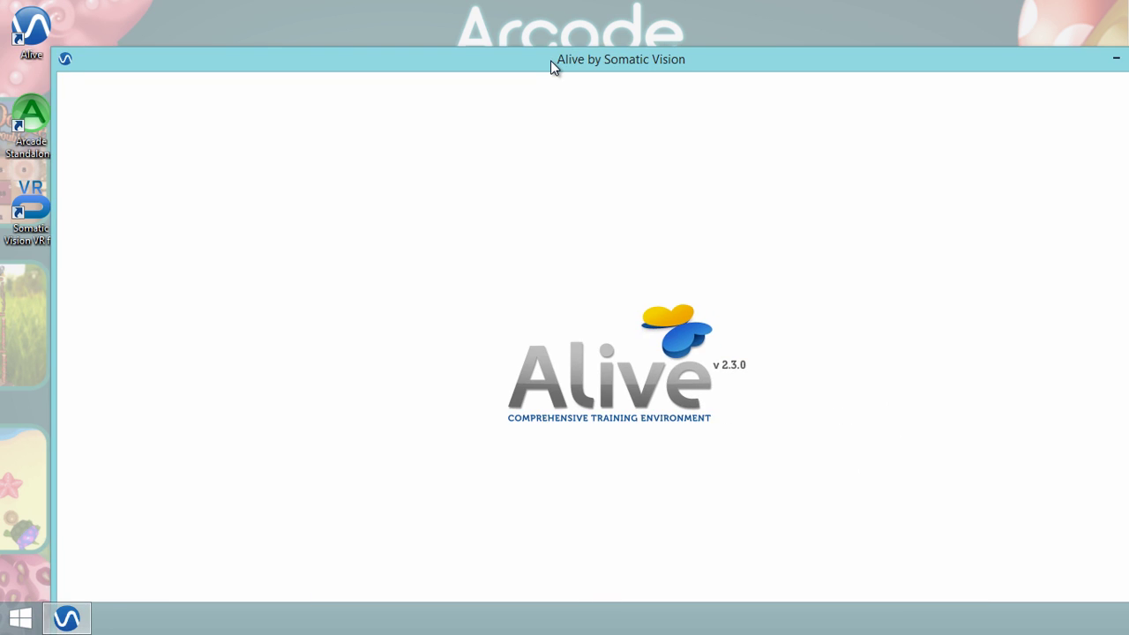
pyautogui.moveTo(551, 60); pyautogui.dragTo(515, 53)
pyautogui.doubleClick(516, 52)
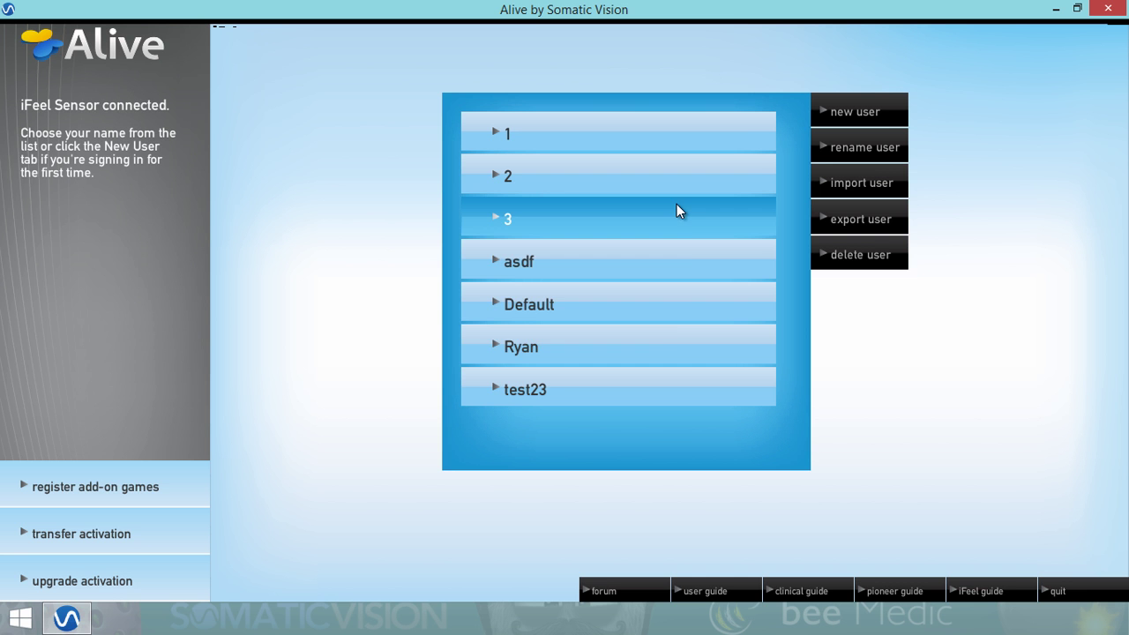
# Sign in with the user profile listed below Default and start a graph training session.
pyautogui.click(674, 349)
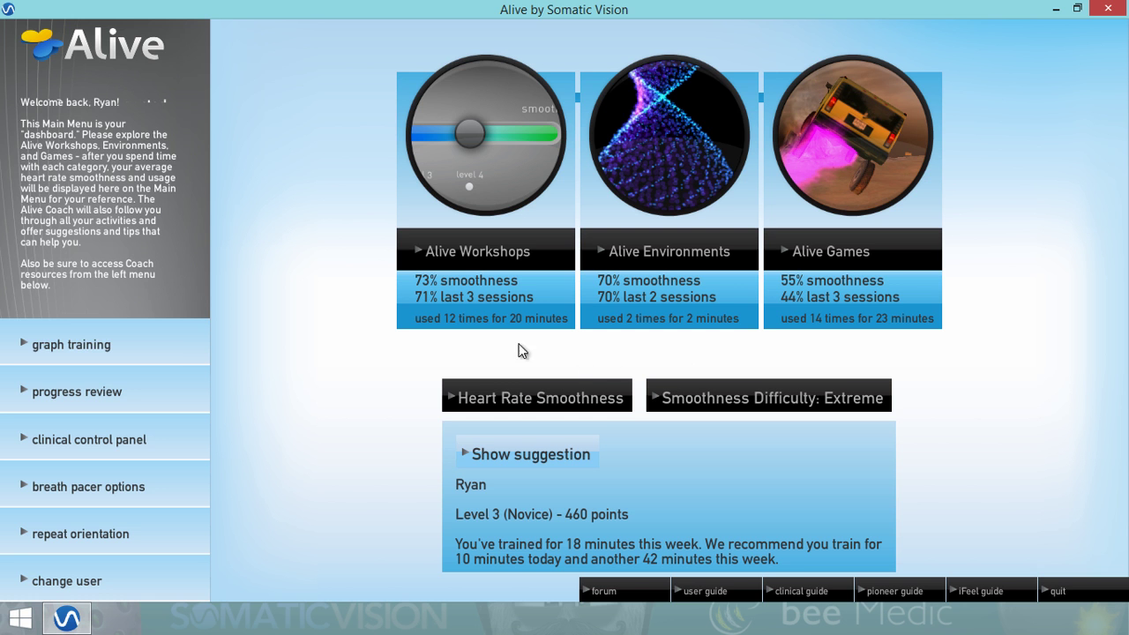
pyautogui.click(132, 346)
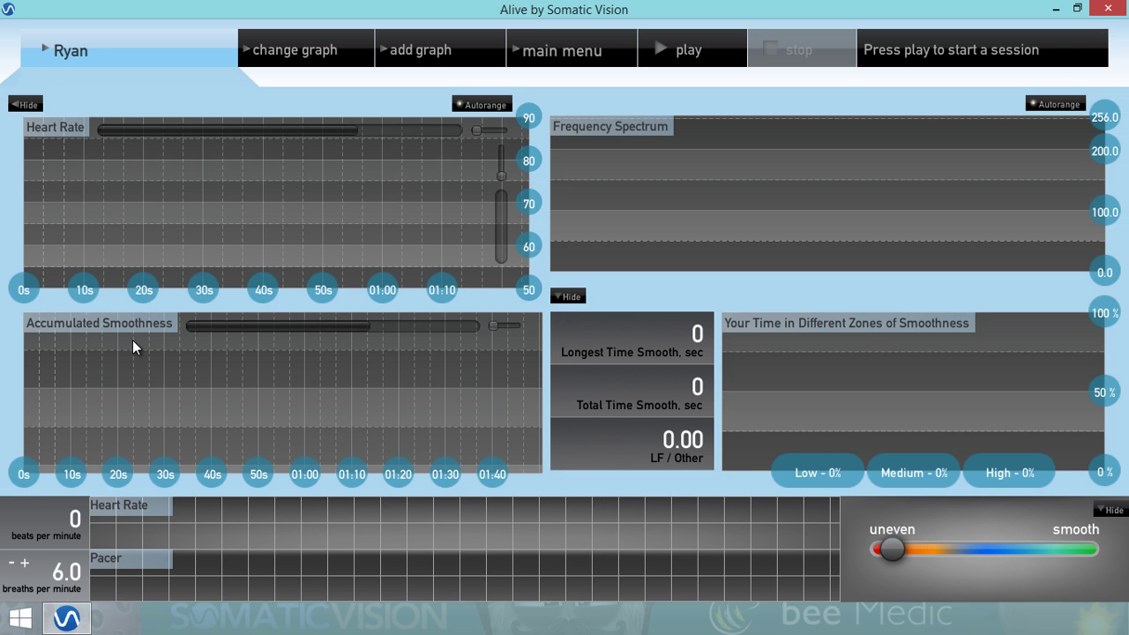
pyautogui.click(706, 51)
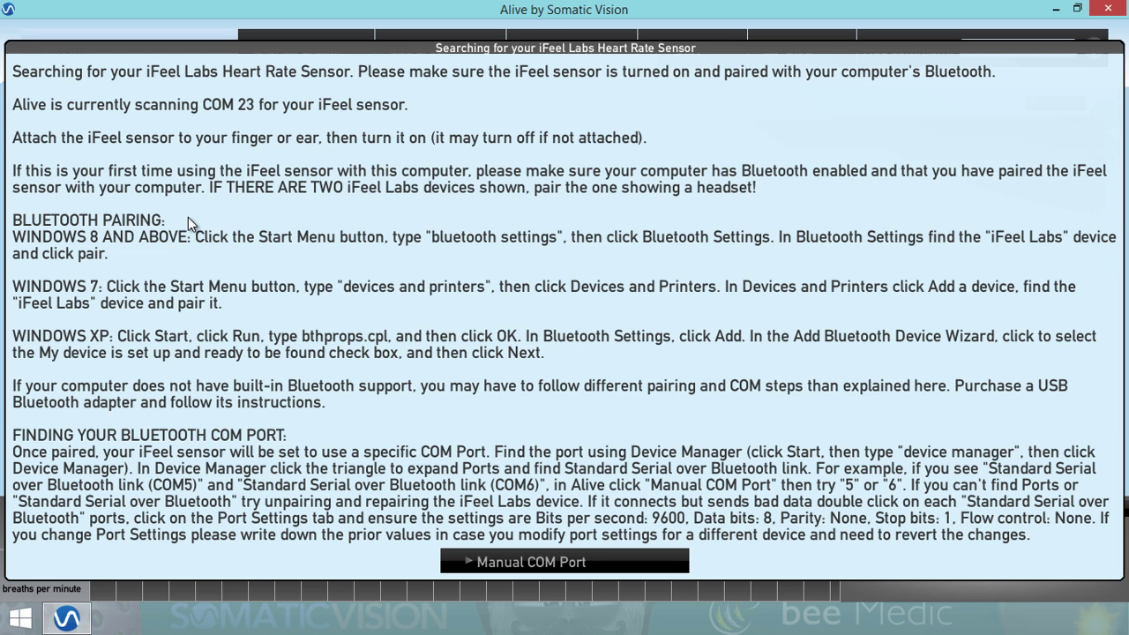
# Pair the iFeel Labs headset device with the computer in the Windows Bluetooth settings.
pyautogui.click(26, 627)
pyautogui.write('b')
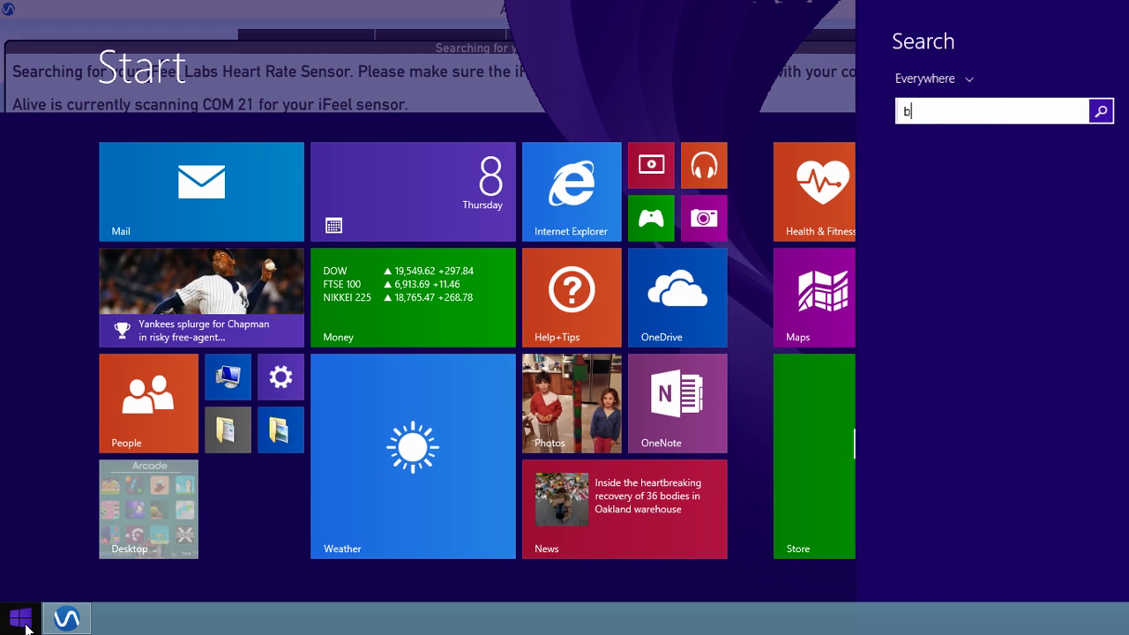
pyautogui.write('lue')
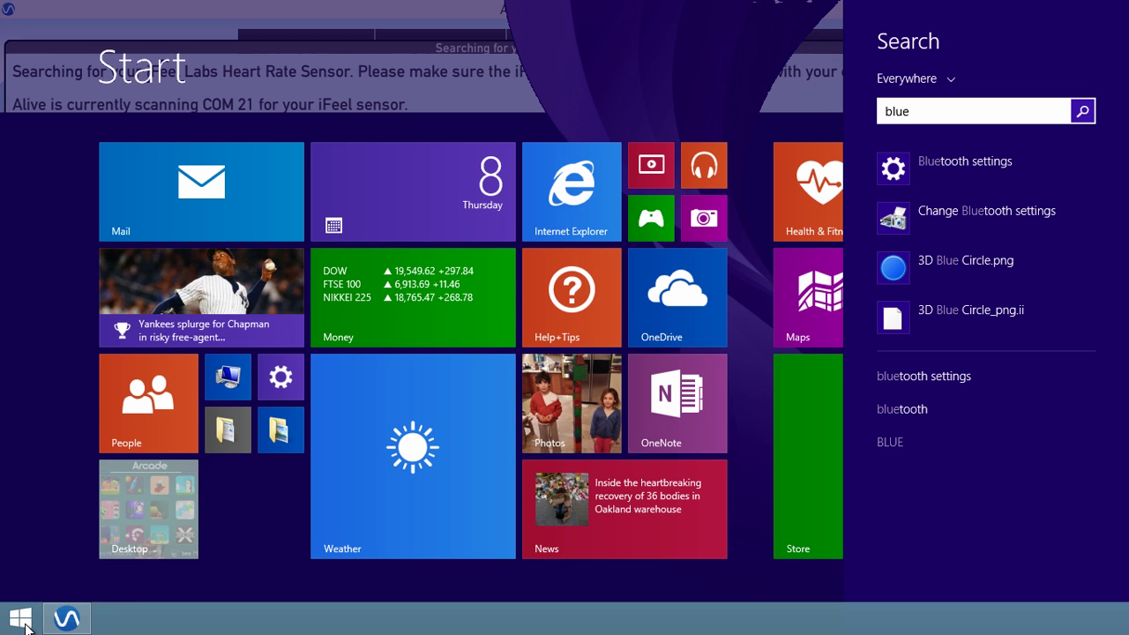
pyautogui.click(986, 162)
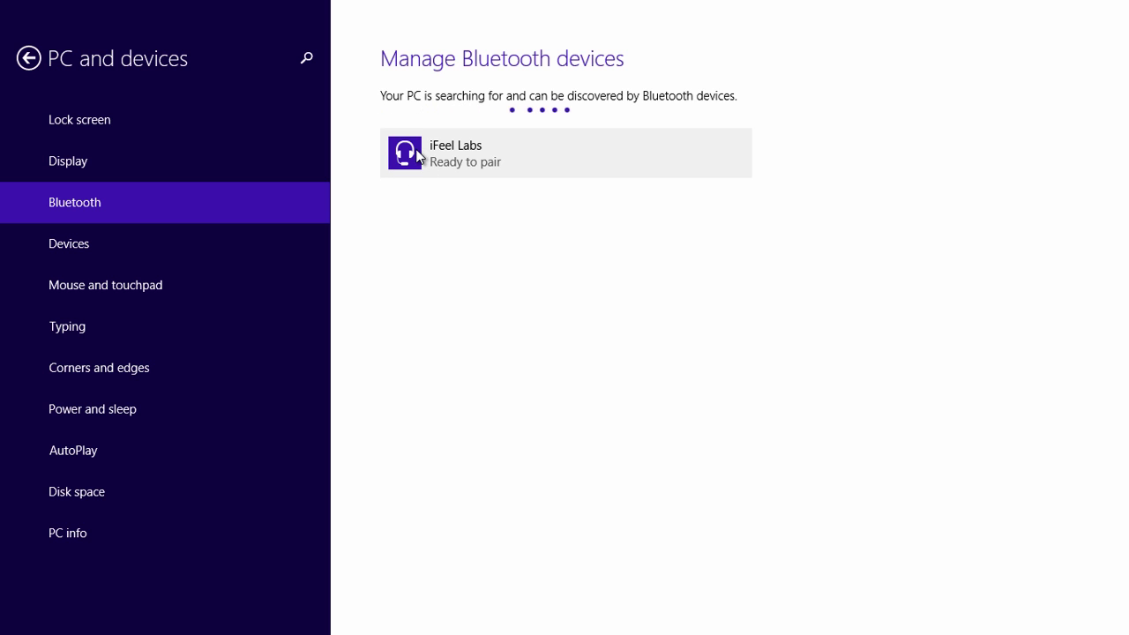
pyautogui.click(419, 159)
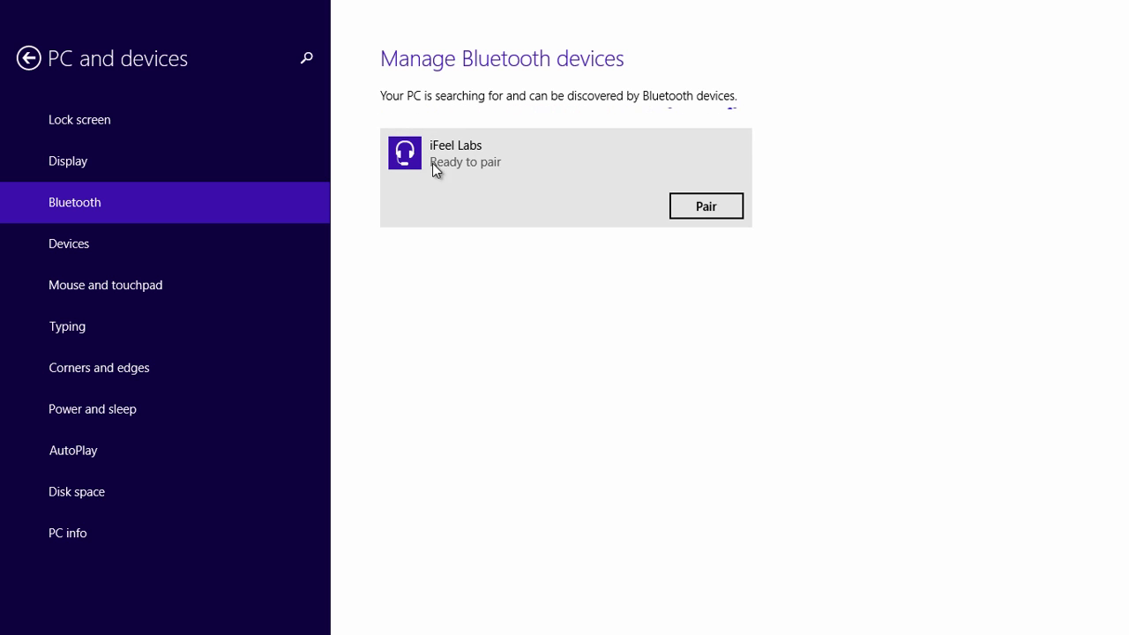
pyautogui.click(703, 205)
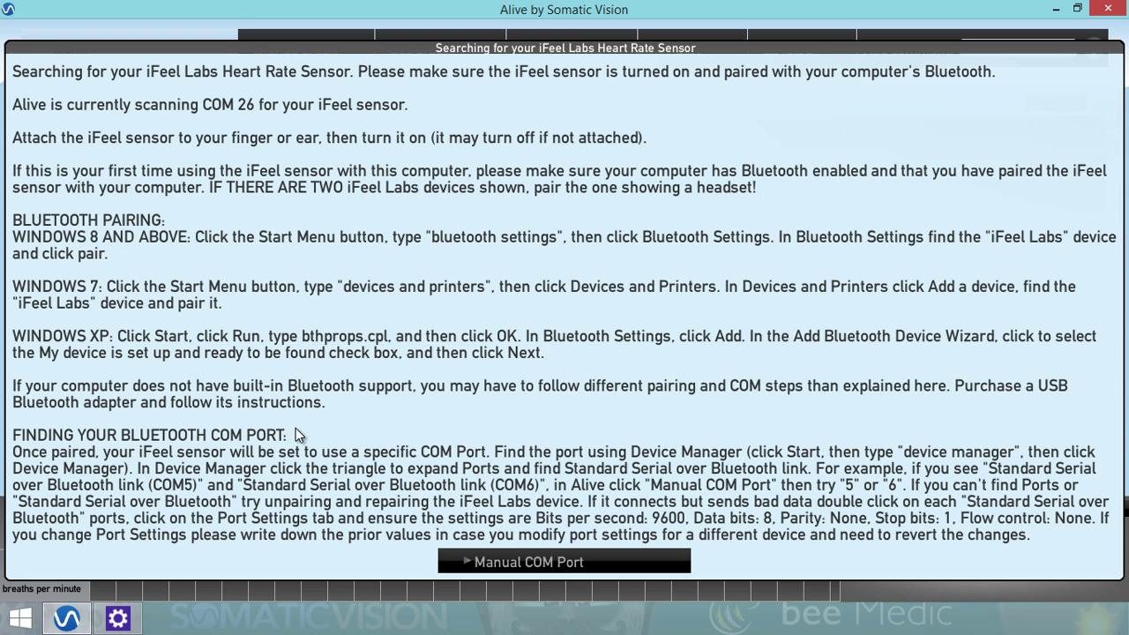
# Look up the COM ports of the Standard Serial over Bluetooth links under Ports (COM & LPT) in Device Manager, and close it.
pyautogui.click(22, 622)
pyautogui.write('dev')
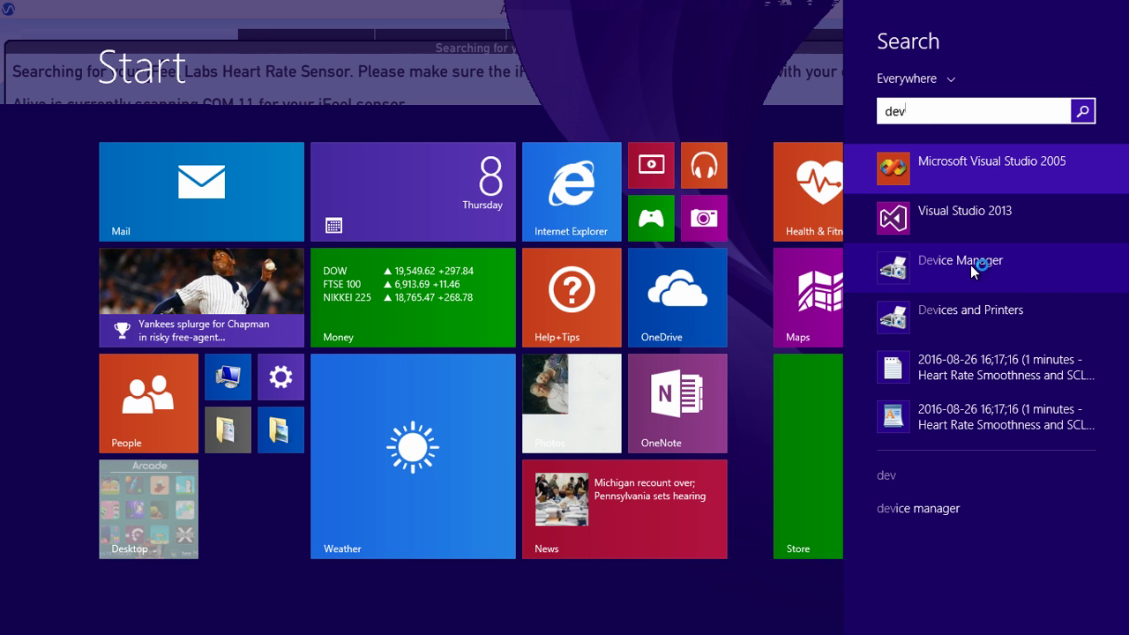
pyautogui.click(971, 265)
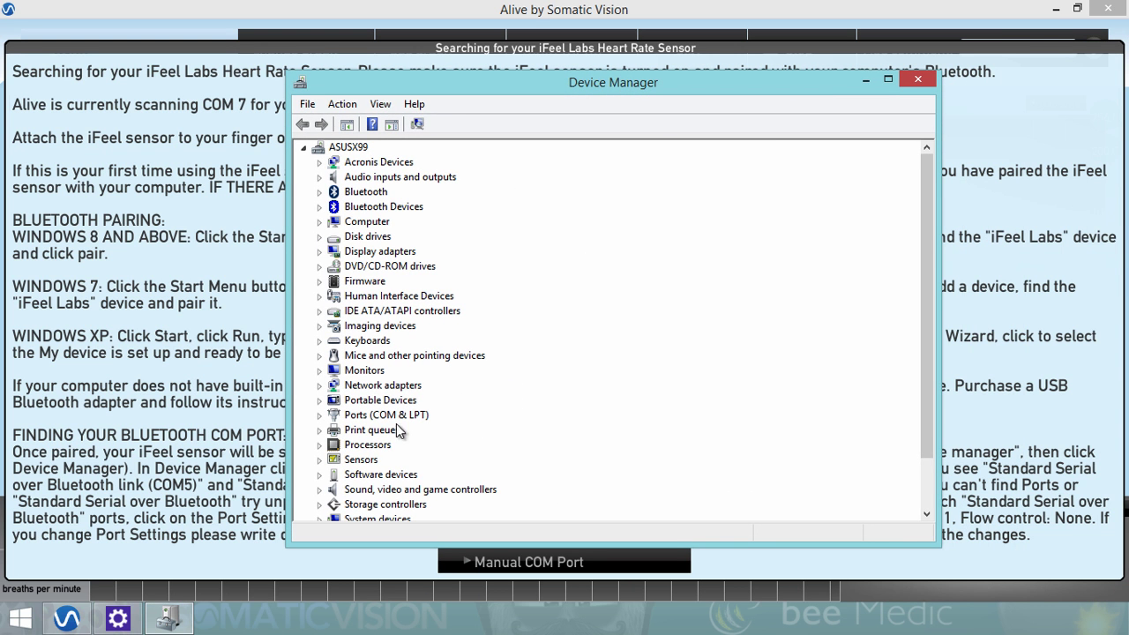
pyautogui.click(349, 418)
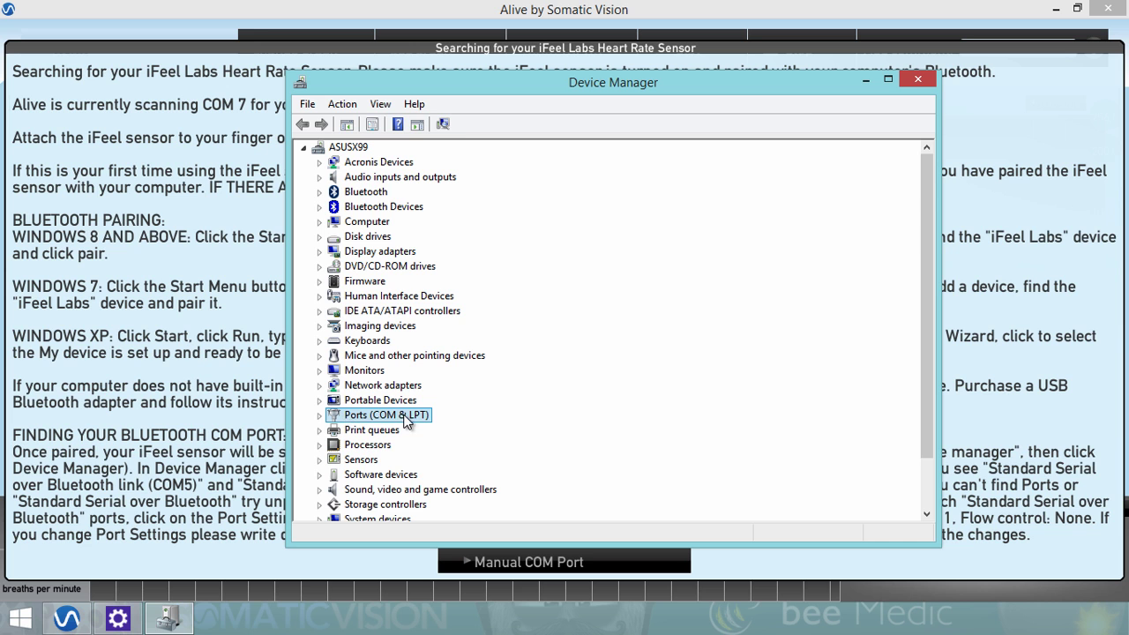
pyautogui.click(320, 415)
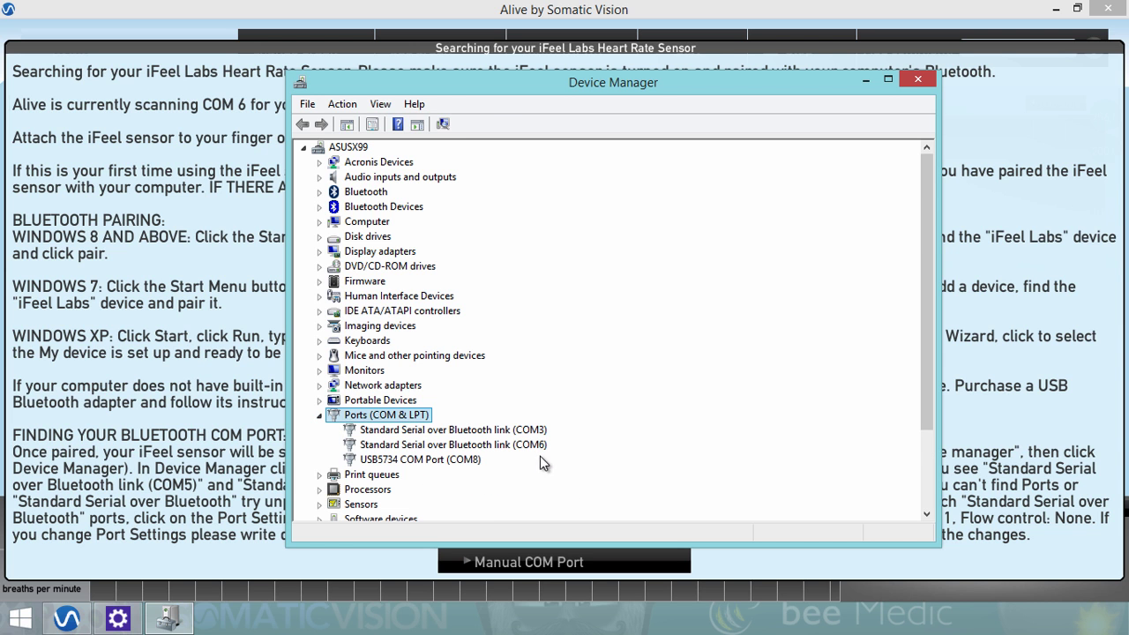
pyautogui.click(540, 429)
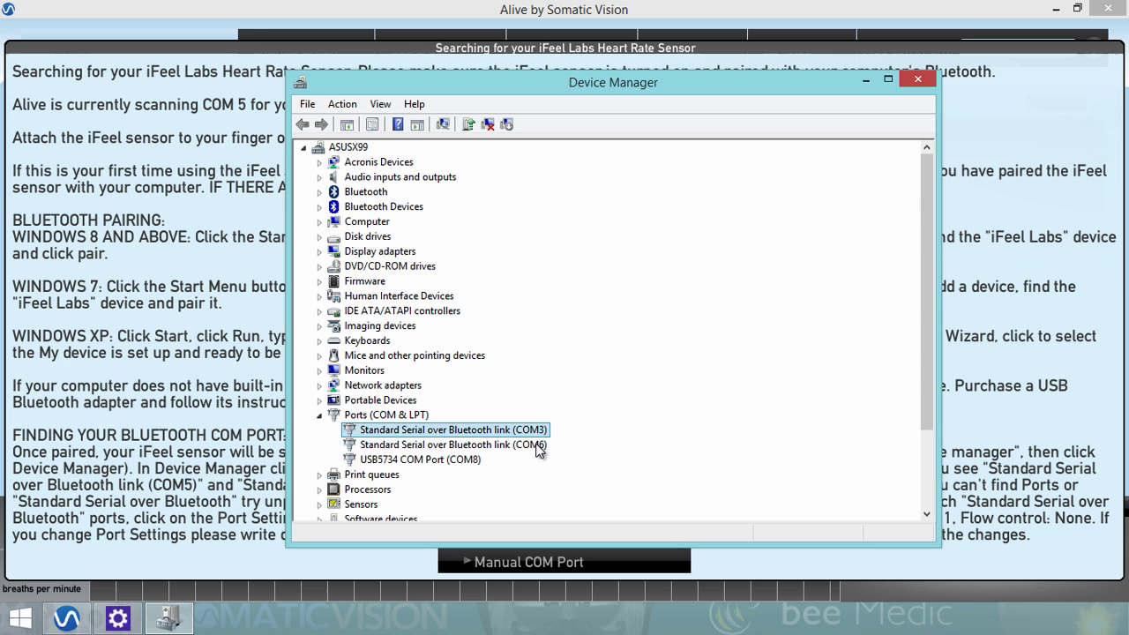
pyautogui.click(537, 445)
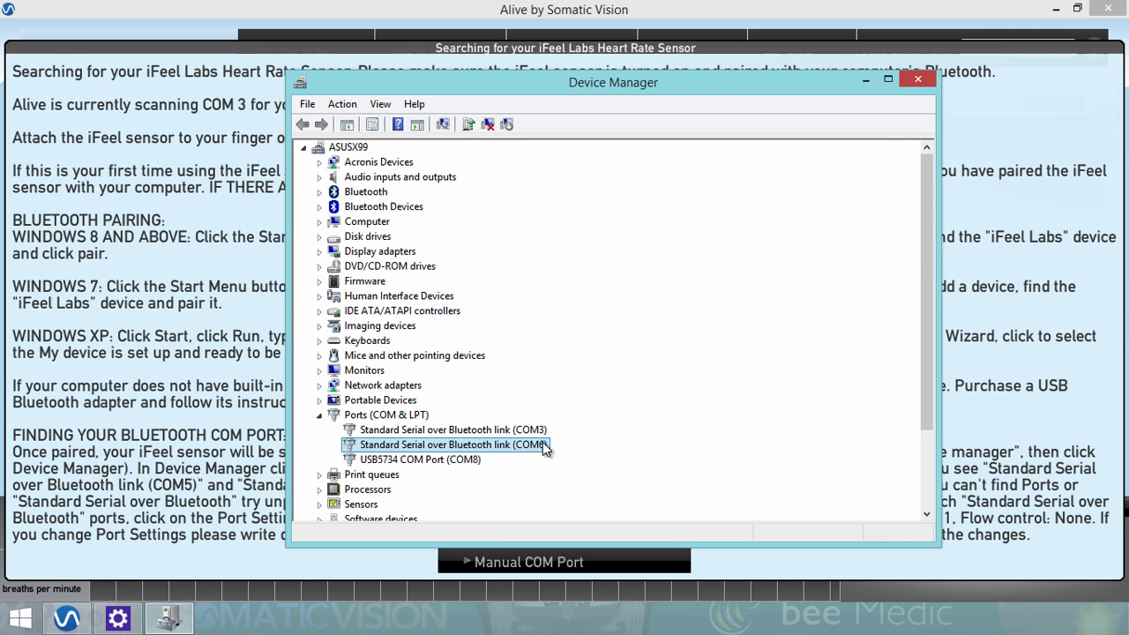
pyautogui.click(541, 431)
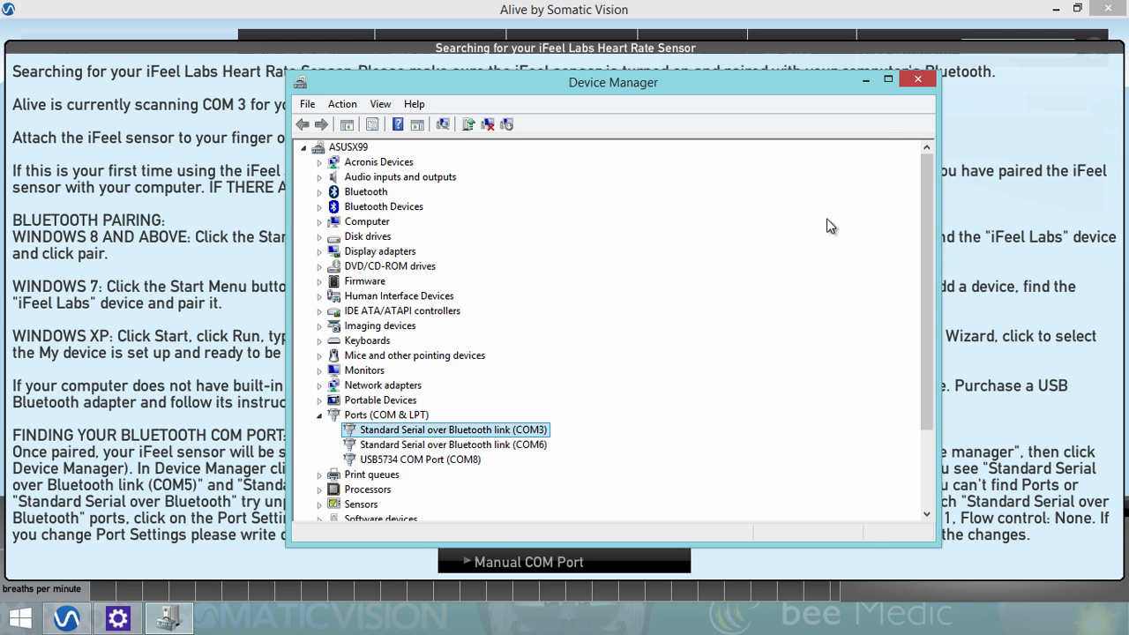
pyautogui.click(918, 77)
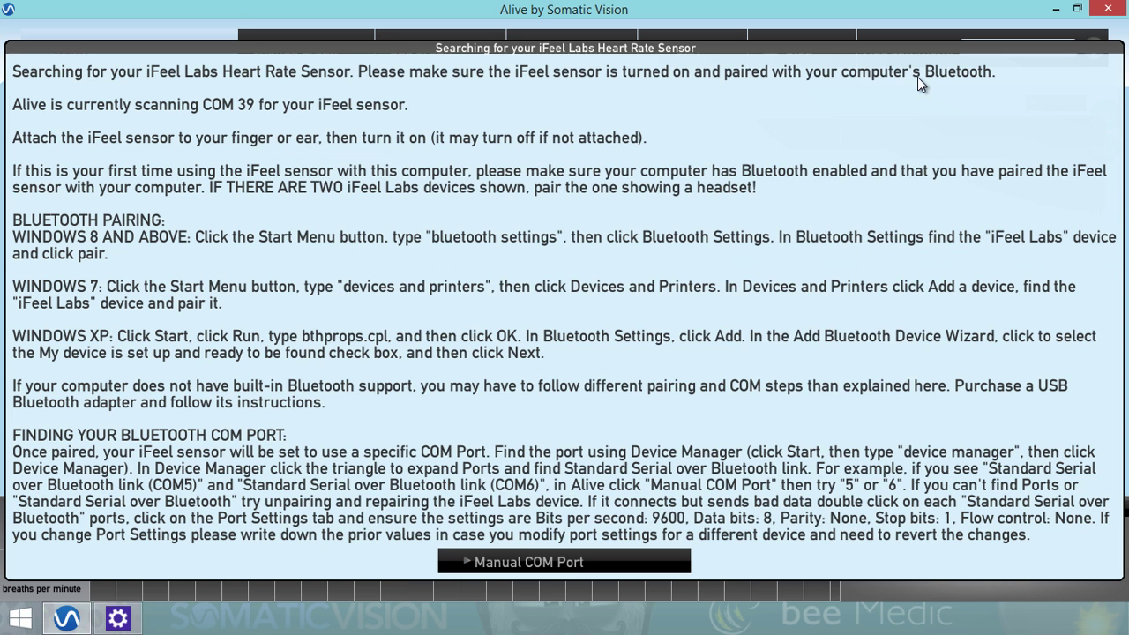
# Try to connect the iFeel sensor manually on COM port 3 and dismiss the connection message.
pyautogui.click(554, 562)
pyautogui.click(578, 301)
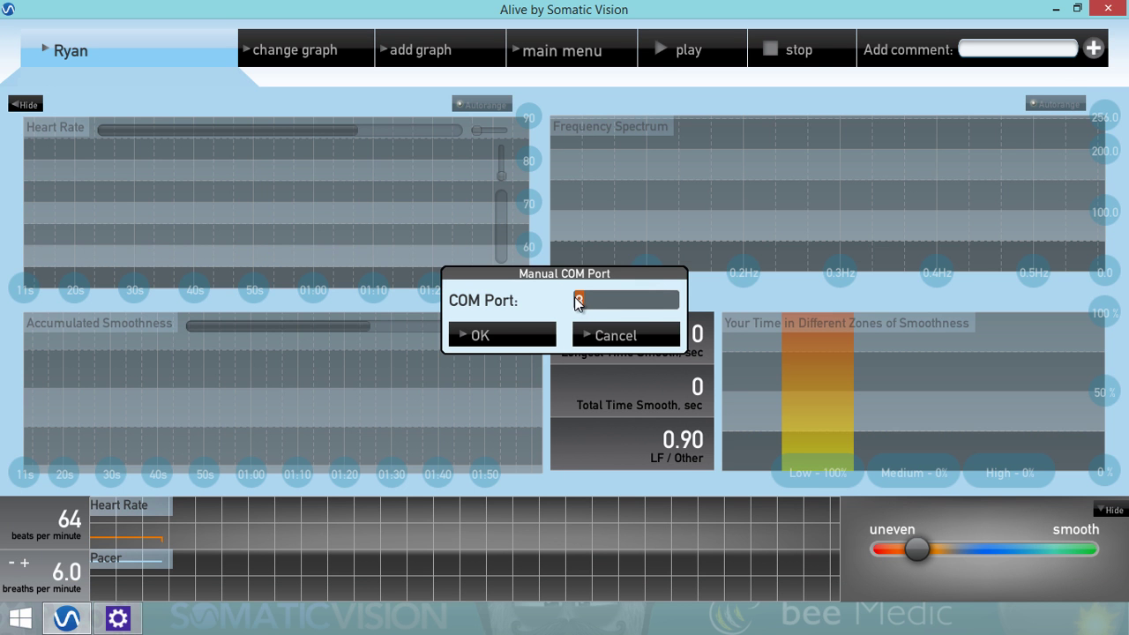
pyautogui.write('3')
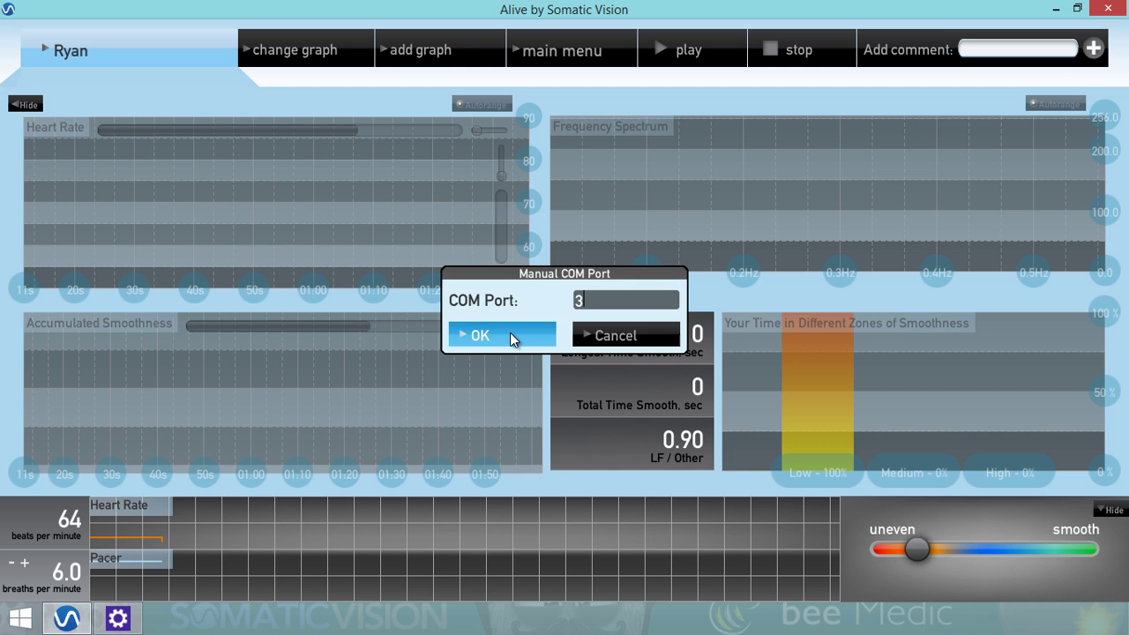
pyautogui.click(510, 333)
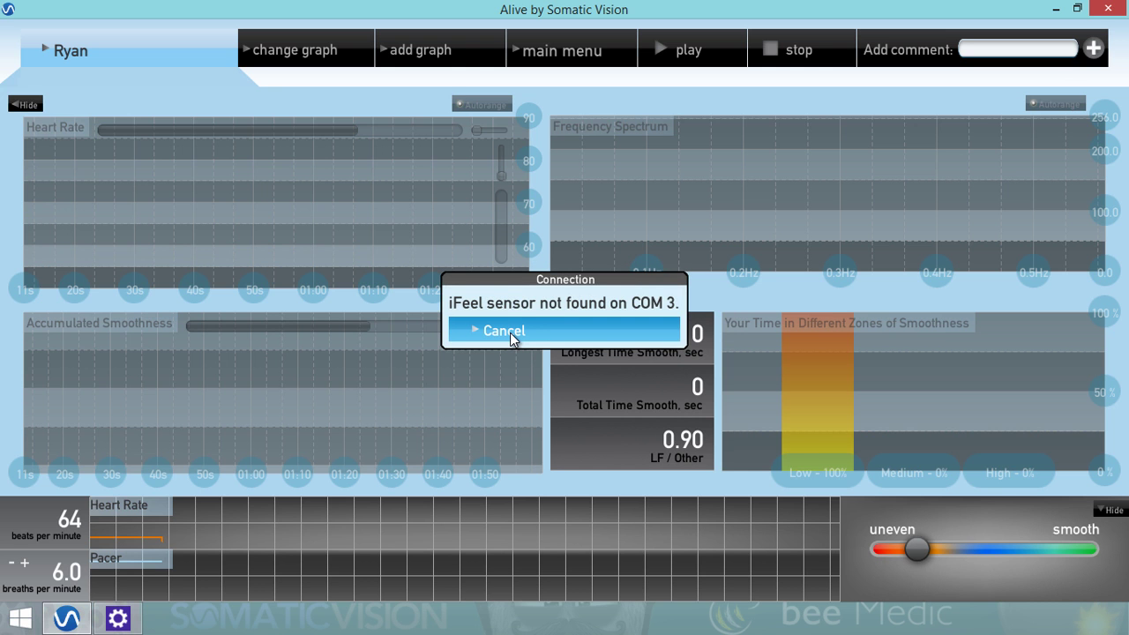
pyautogui.click(516, 336)
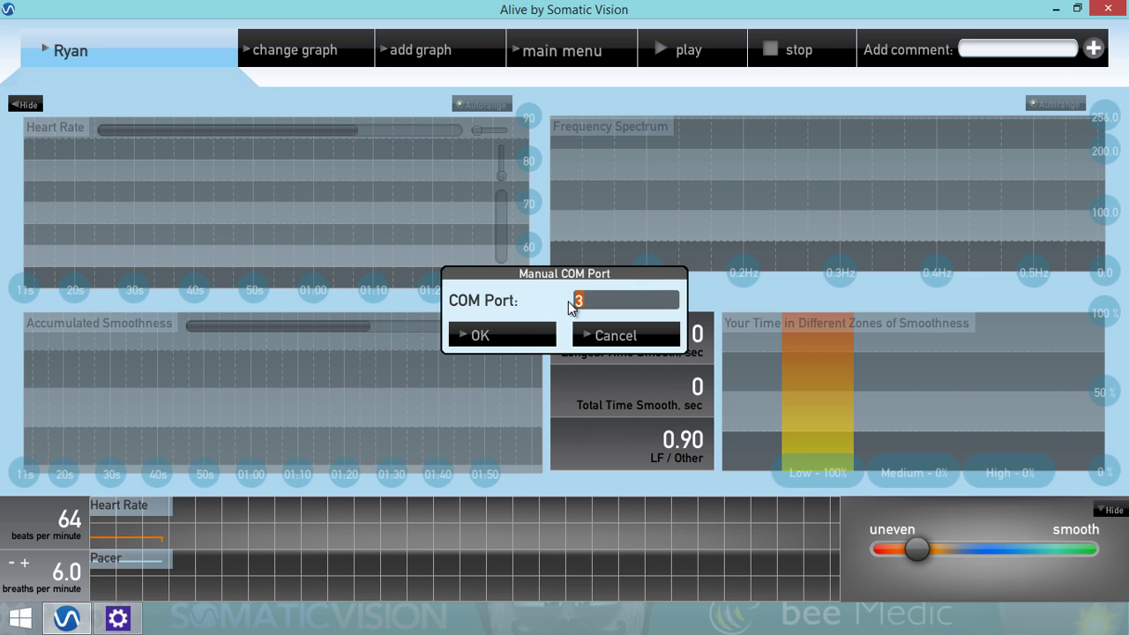
# Connect the iFeel sensor manually on COM port 6.
pyautogui.click(528, 330)
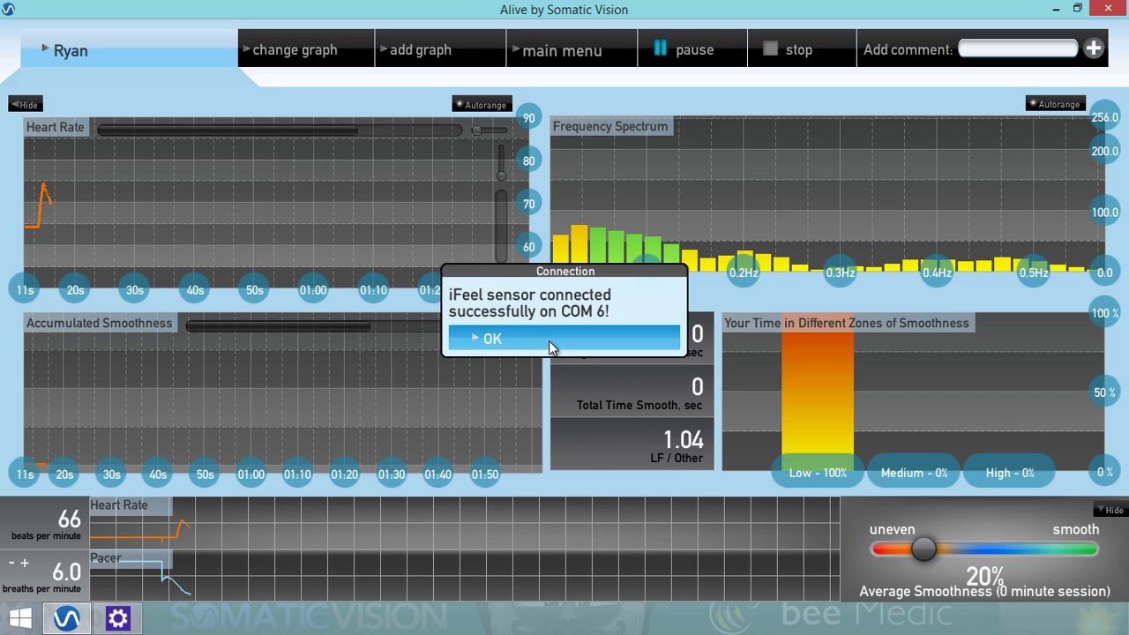
pyautogui.click(549, 343)
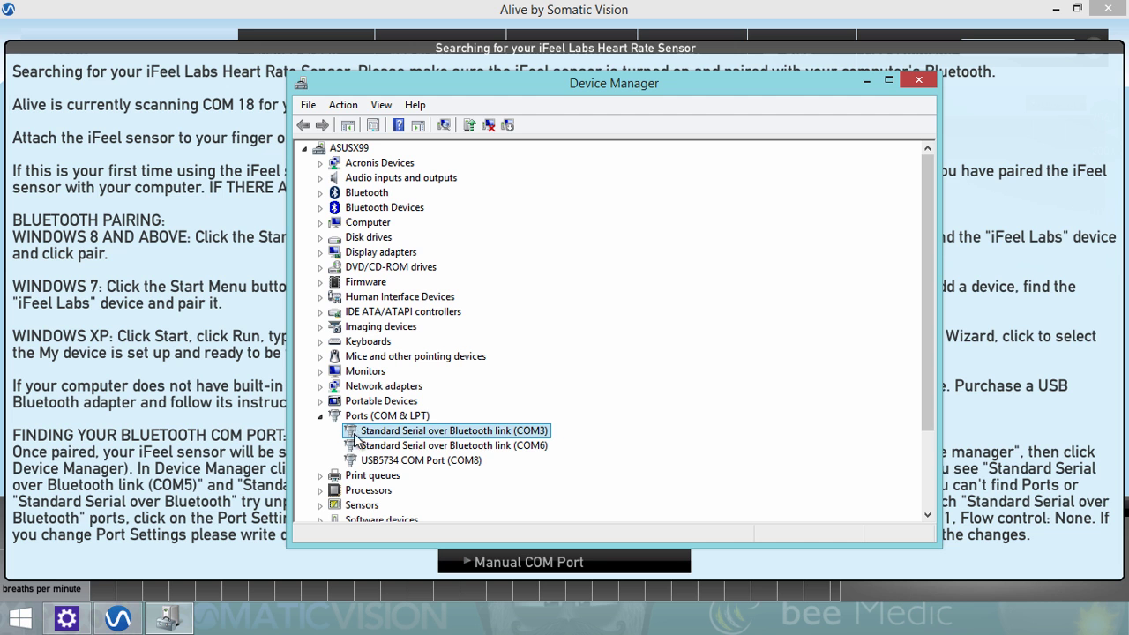
# Review the port settings of the Standard Serial over Bluetooth link (COM3), including its bits per second options.
pyautogui.doubleClick(502, 431)
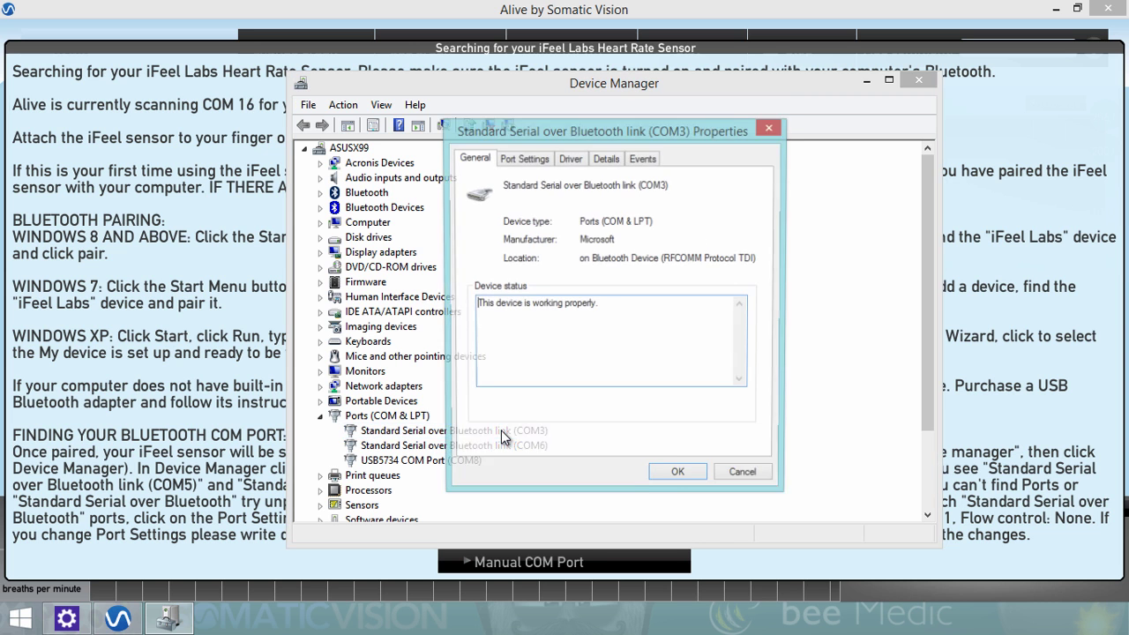
pyautogui.click(523, 159)
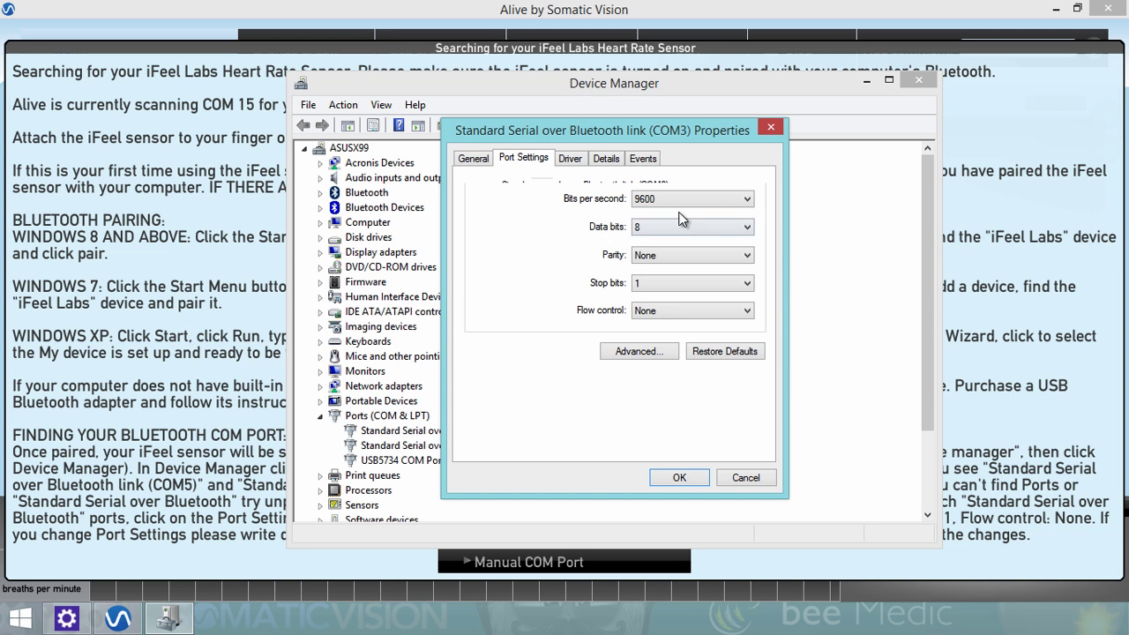
pyautogui.click(750, 199)
pyautogui.click(686, 335)
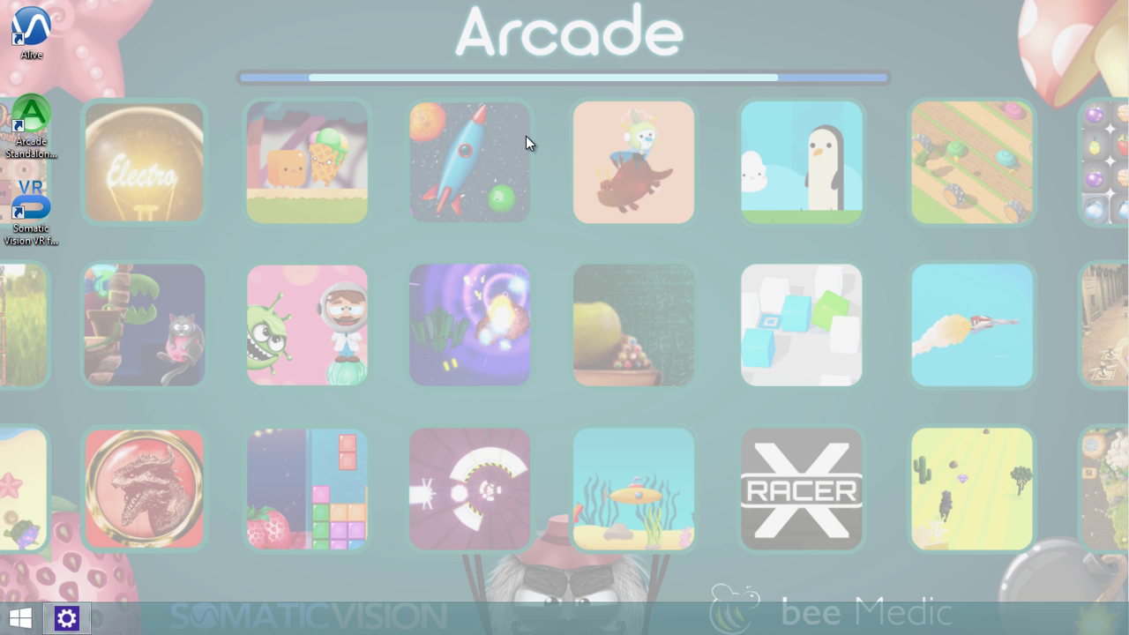
# Launch Alive again from the desktop and sign in with the user profile listed below Default.
pyautogui.click(38, 31)
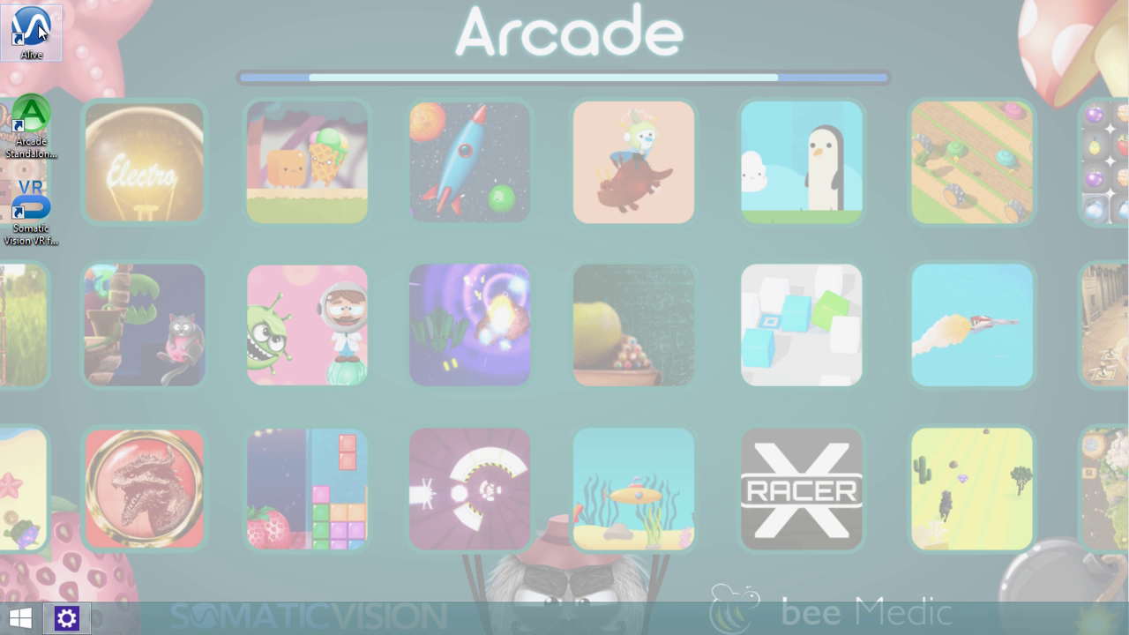
pyautogui.doubleClick(38, 31)
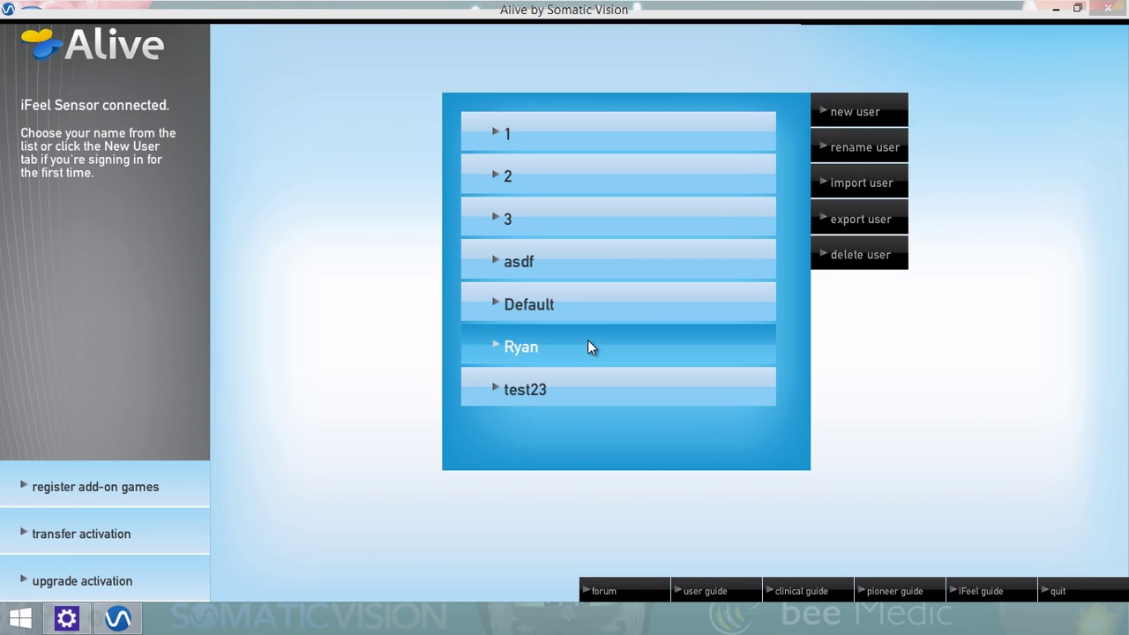
pyautogui.click(589, 346)
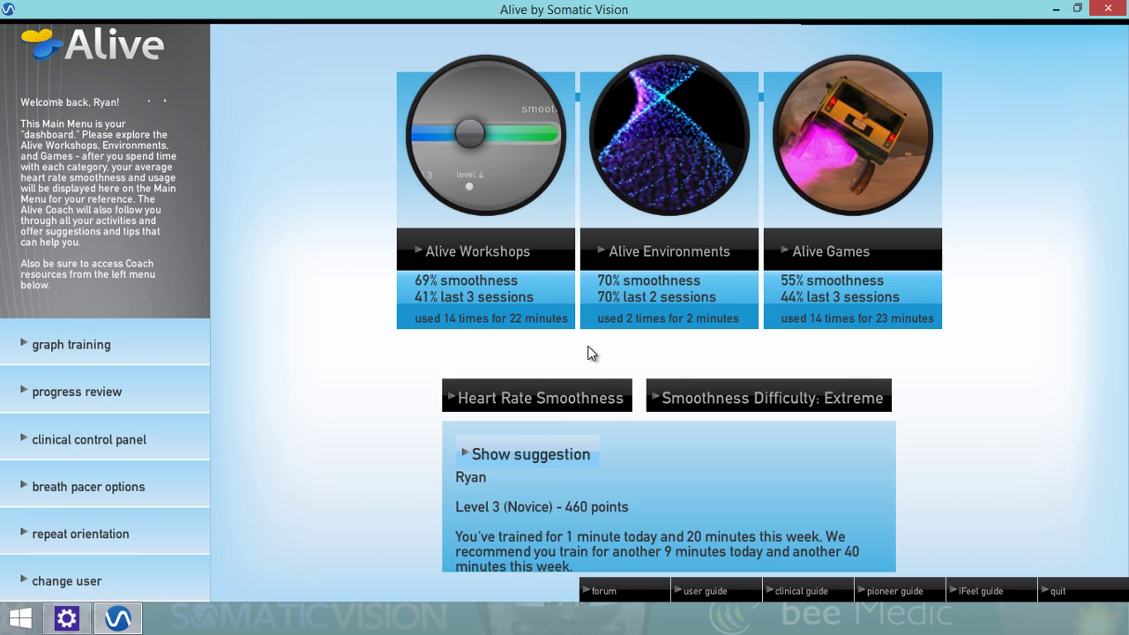
# Open graph training from the main menu and start a new session with the paired sensor.
pyautogui.click(484, 284)
pyautogui.click(466, 252)
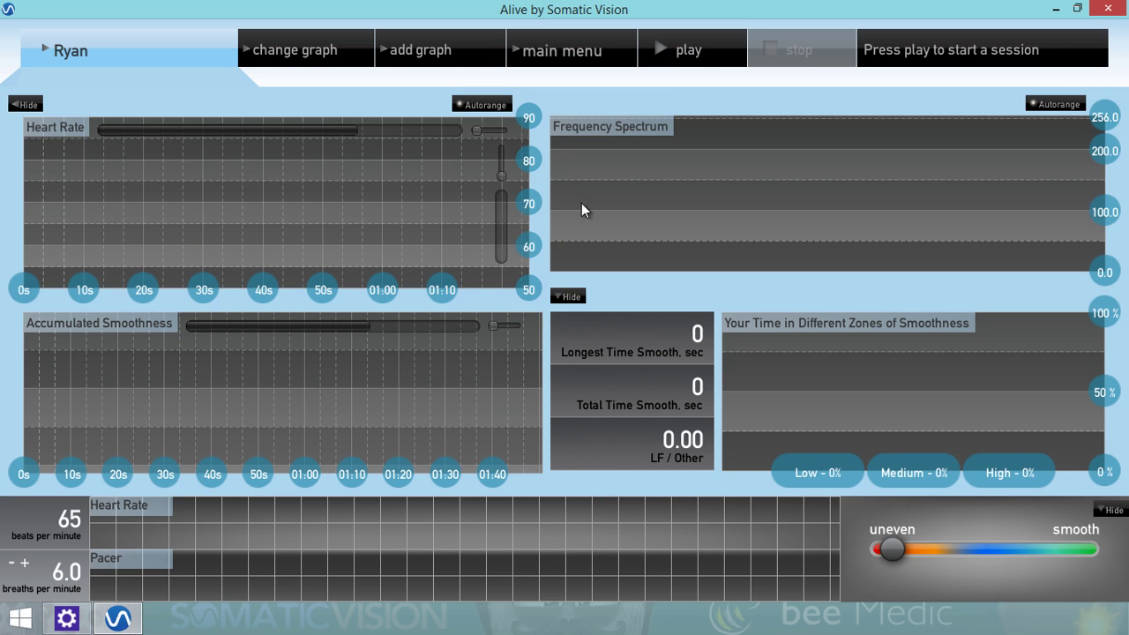
pyautogui.click(699, 33)
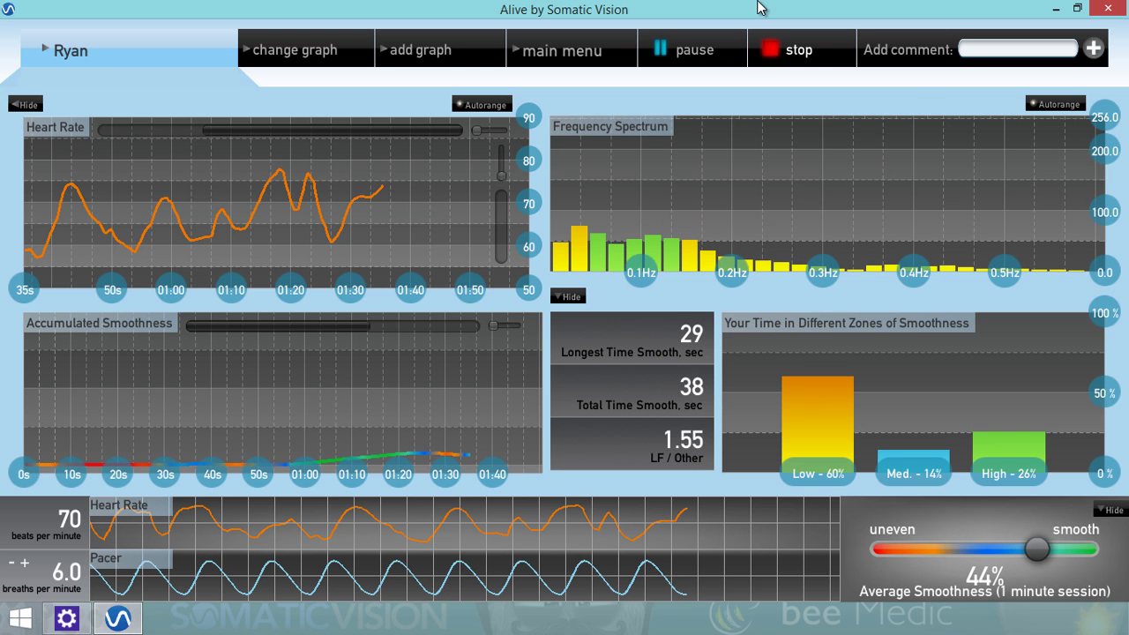
# Open the Windows Bluetooth settings and select the iFeel Labs device to show its removal option.
pyautogui.click(21, 620)
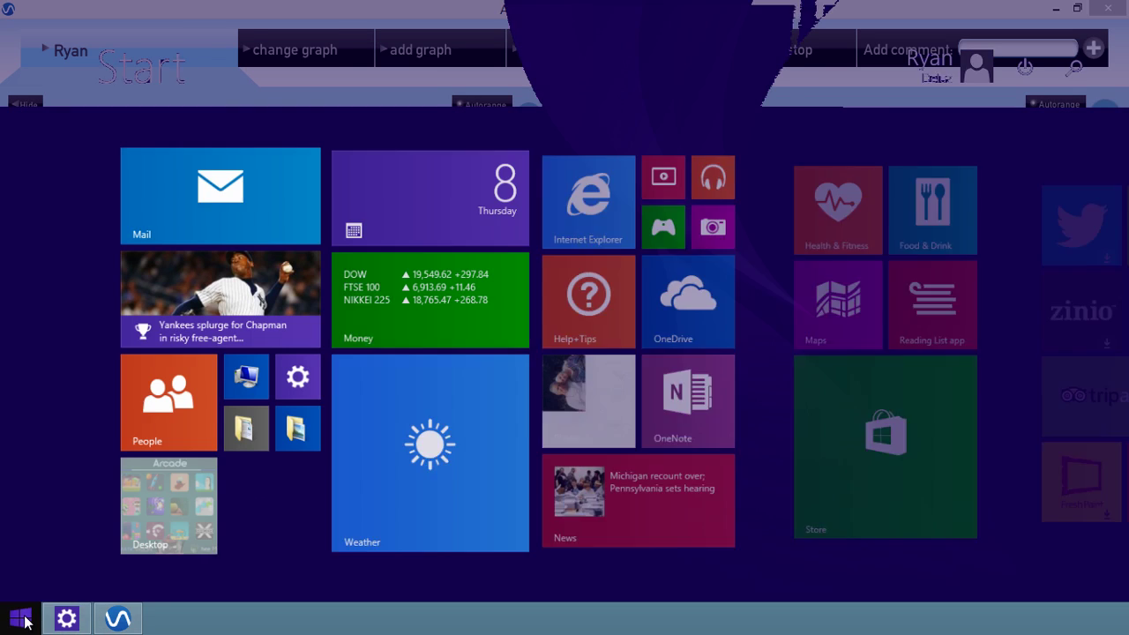
pyautogui.write('blu')
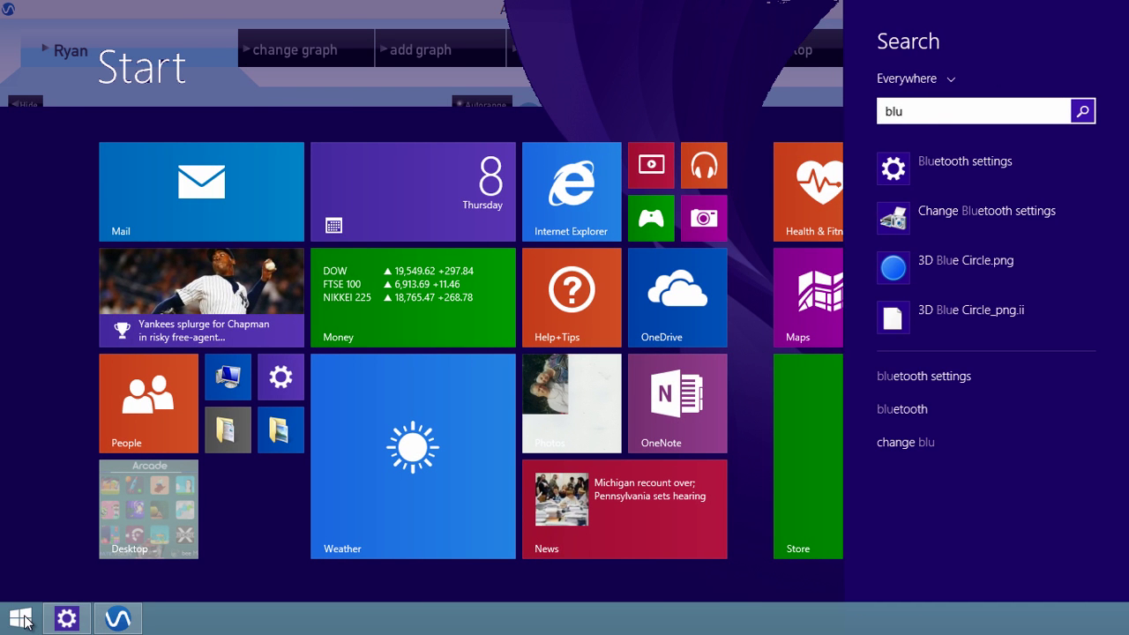
pyautogui.click(938, 171)
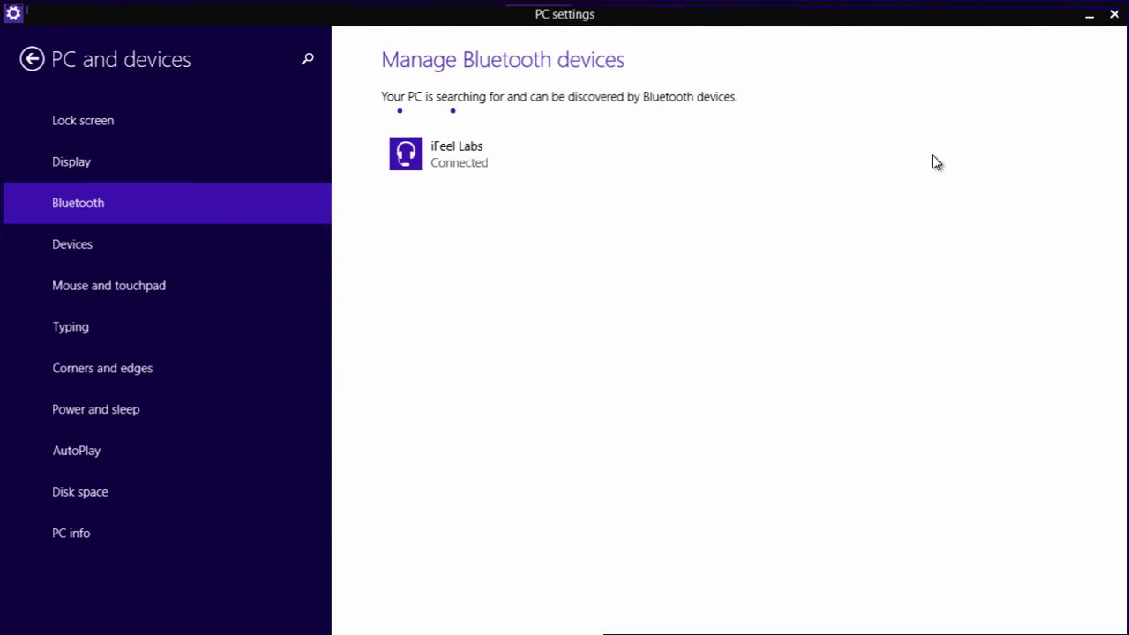
pyautogui.click(470, 156)
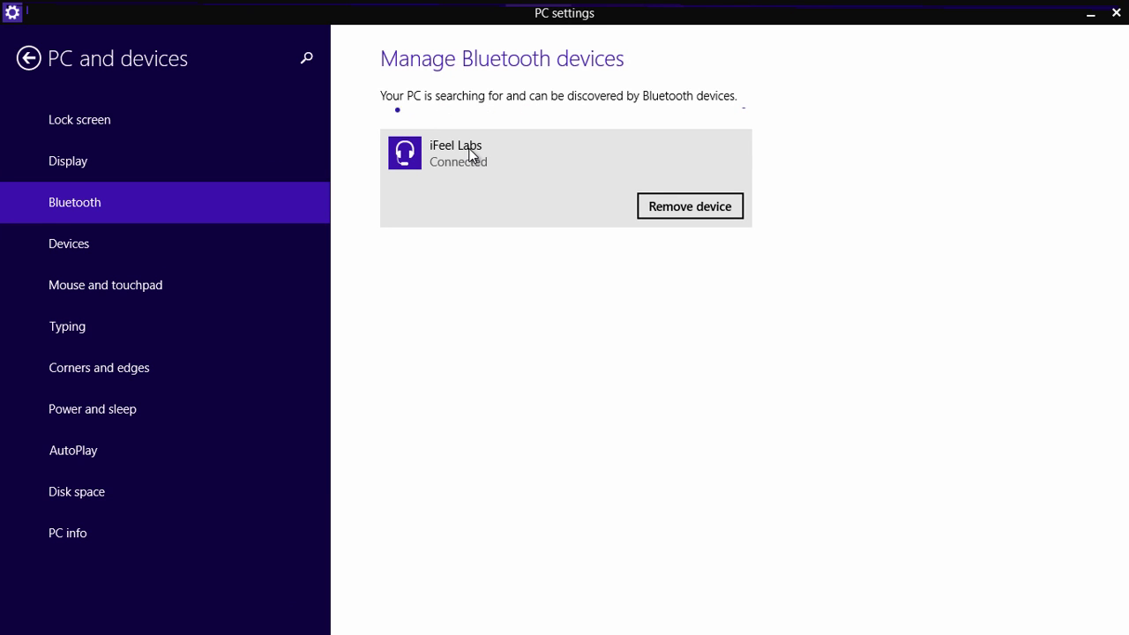